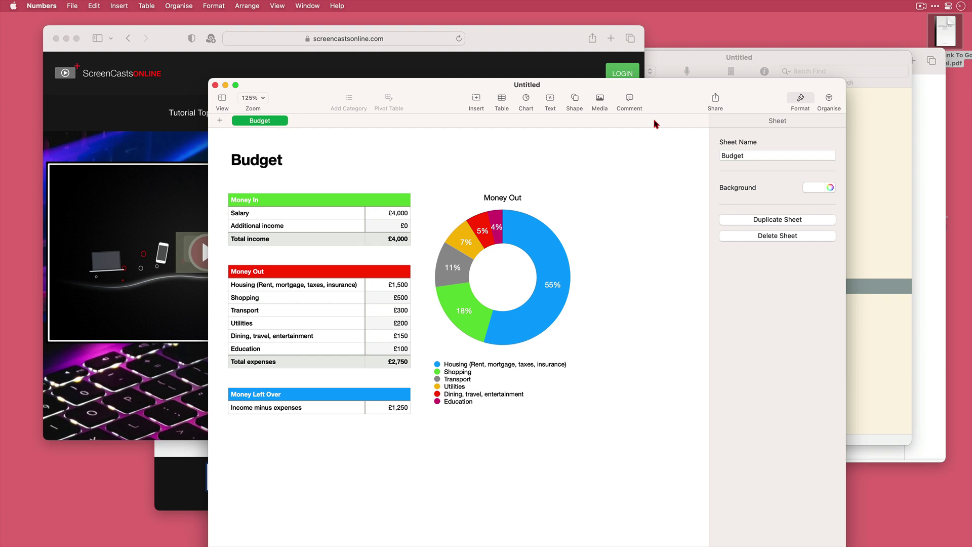
# Bring the screencastsonline.com and myproductivemac.com Safari windows to the front of the overlapping windows in turn
pyautogui.click(535, 49)
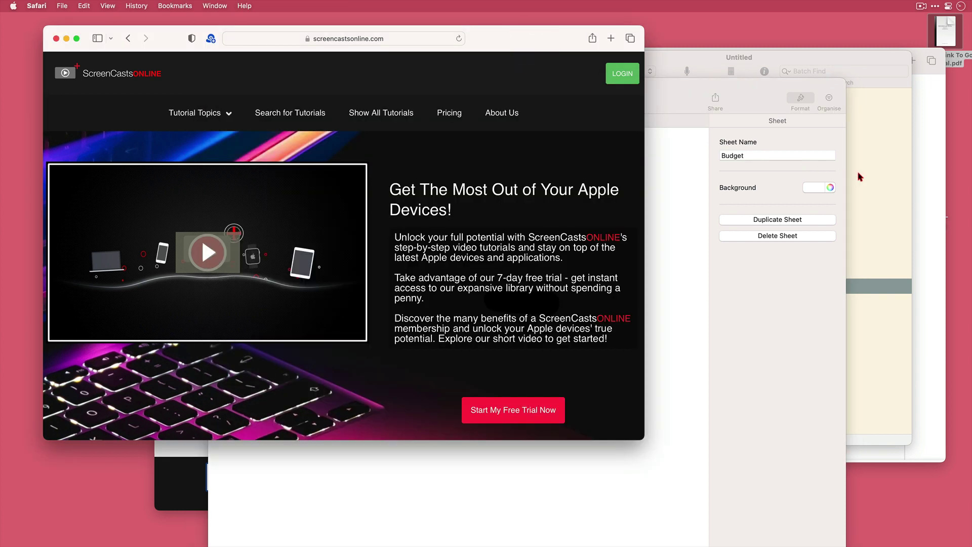
pyautogui.click(862, 171)
pyautogui.click(932, 211)
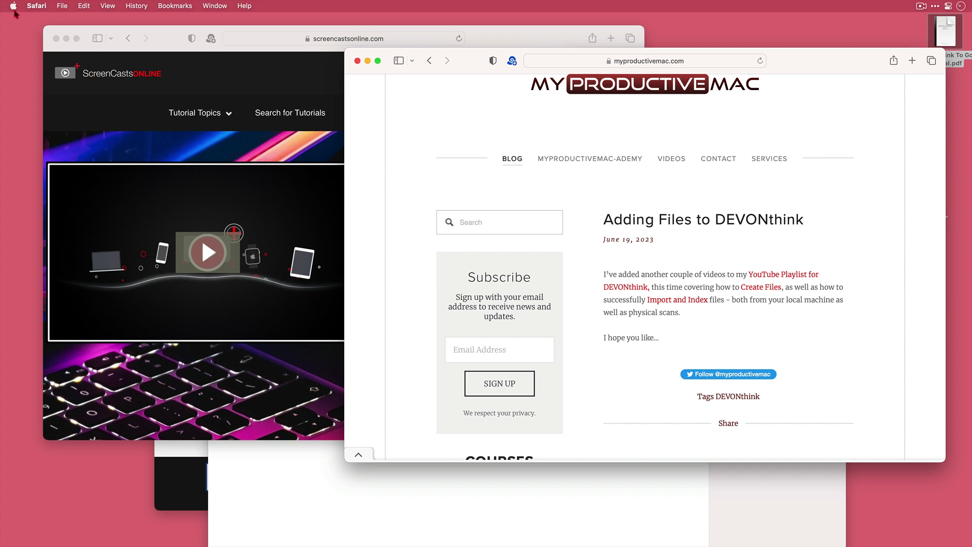
# Open the Desktop & Dock system settings and turn on Stage Manager
pyautogui.click(13, 6)
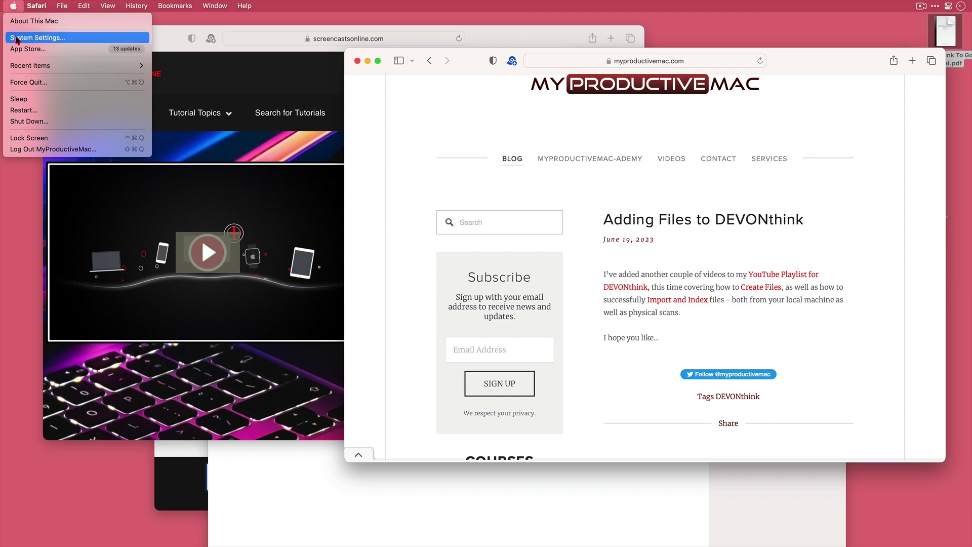
pyautogui.click(16, 37)
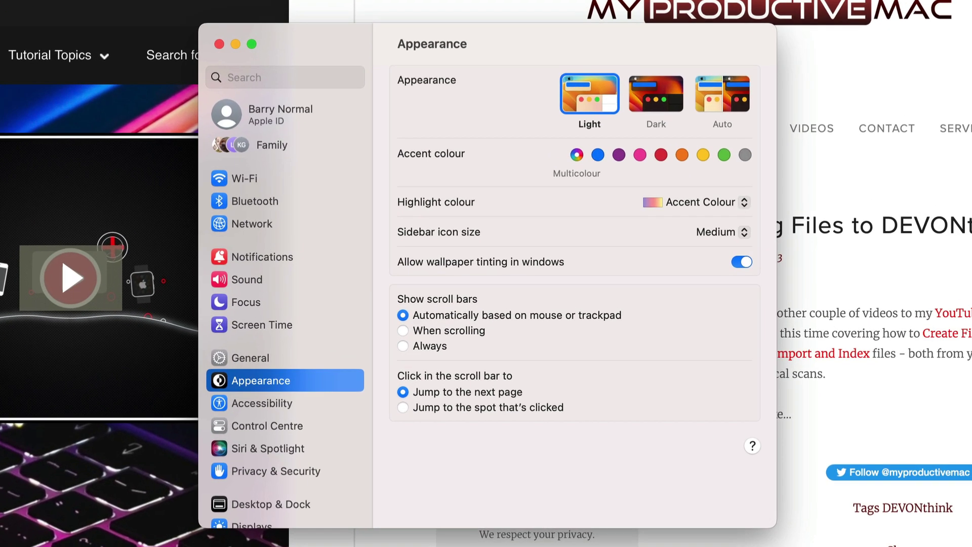
pyautogui.click(292, 504)
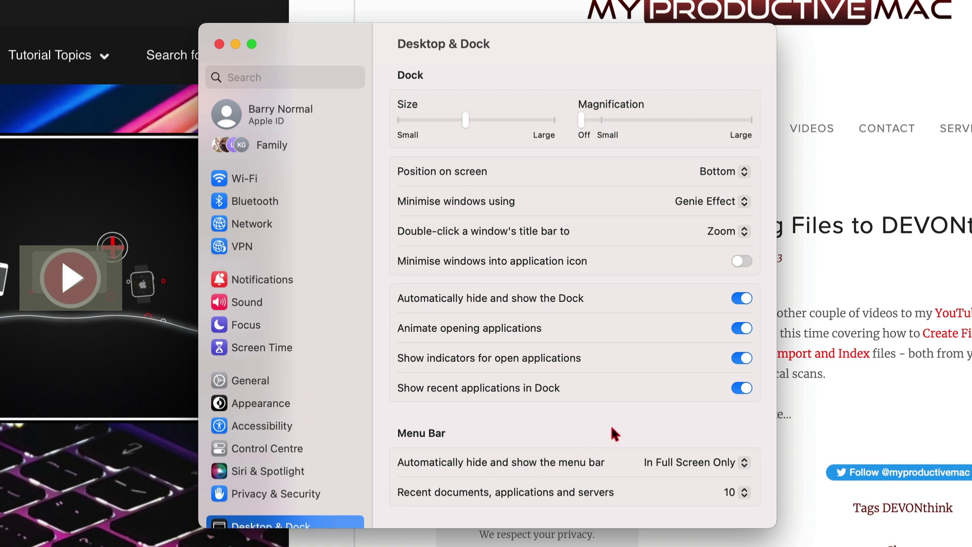
pyautogui.scroll(-6, 611, 428)
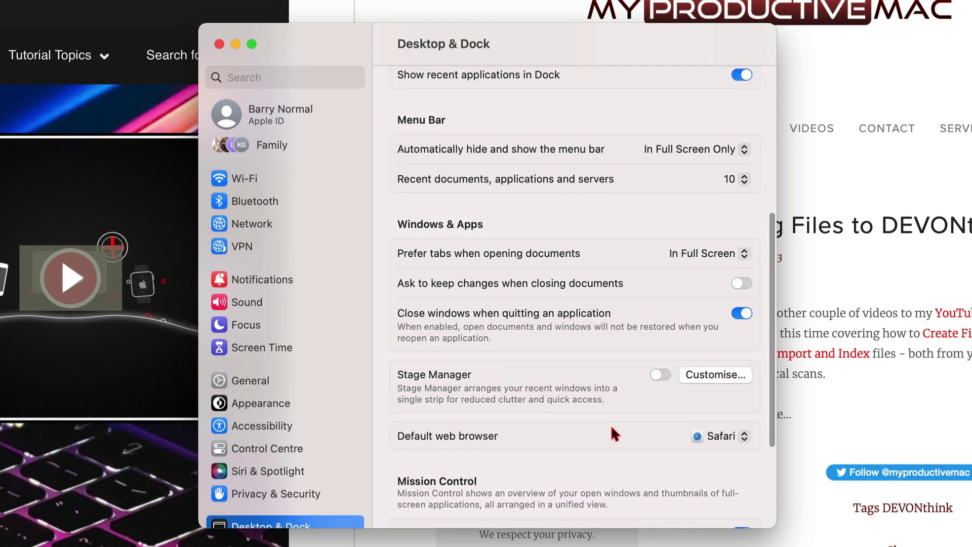
pyautogui.click(660, 375)
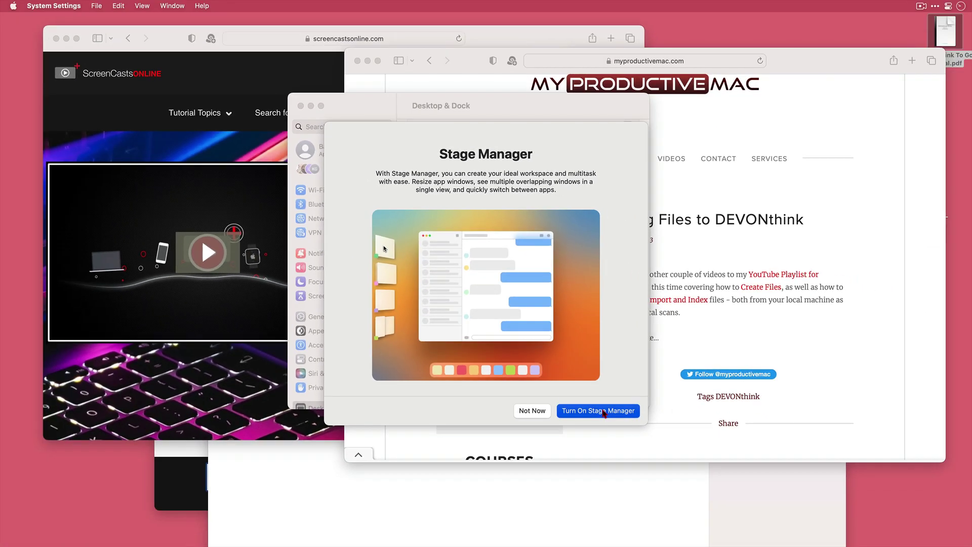
pyautogui.click(636, 459)
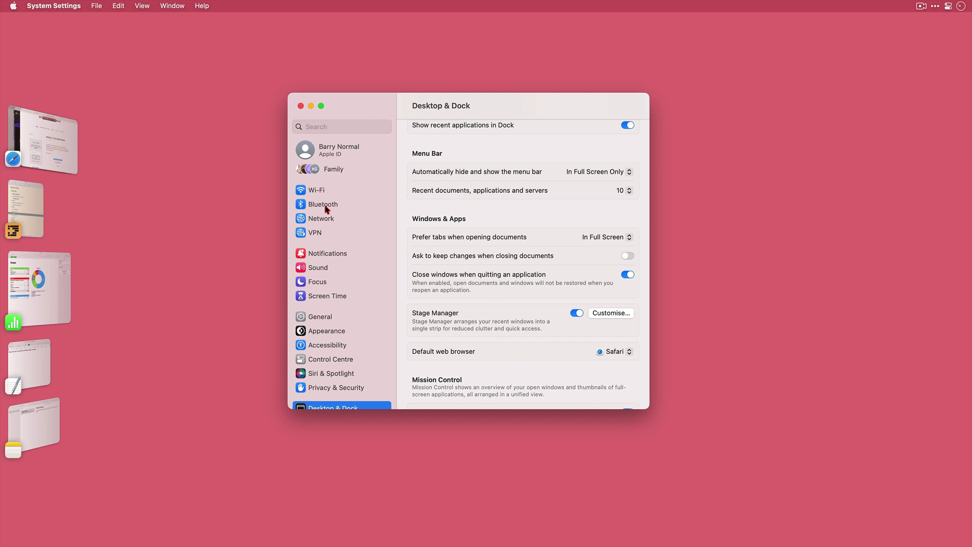
# Reveal the desktop, and turn Stage Manager off from Control Centre and back on in the Desktop & Dock settings
pyautogui.click(255, 162)
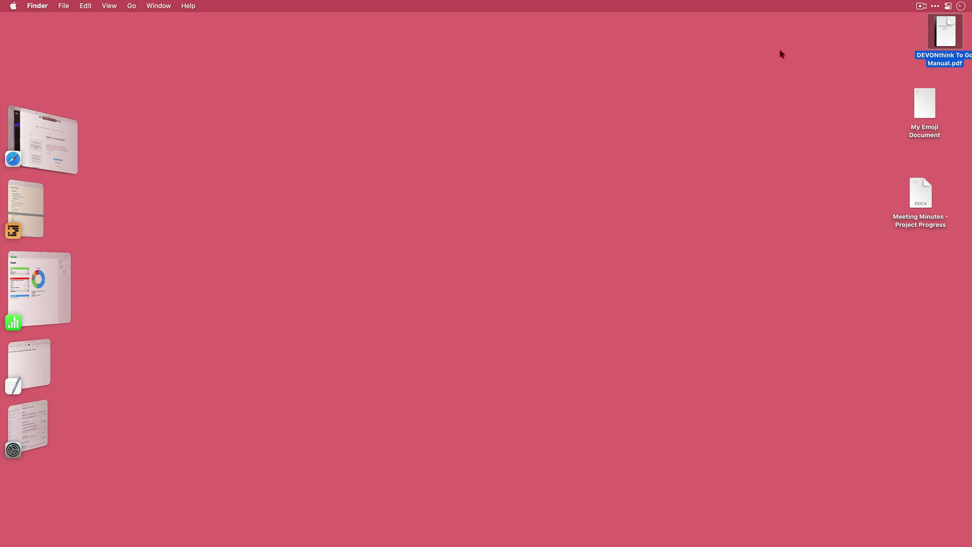
pyautogui.click(948, 6)
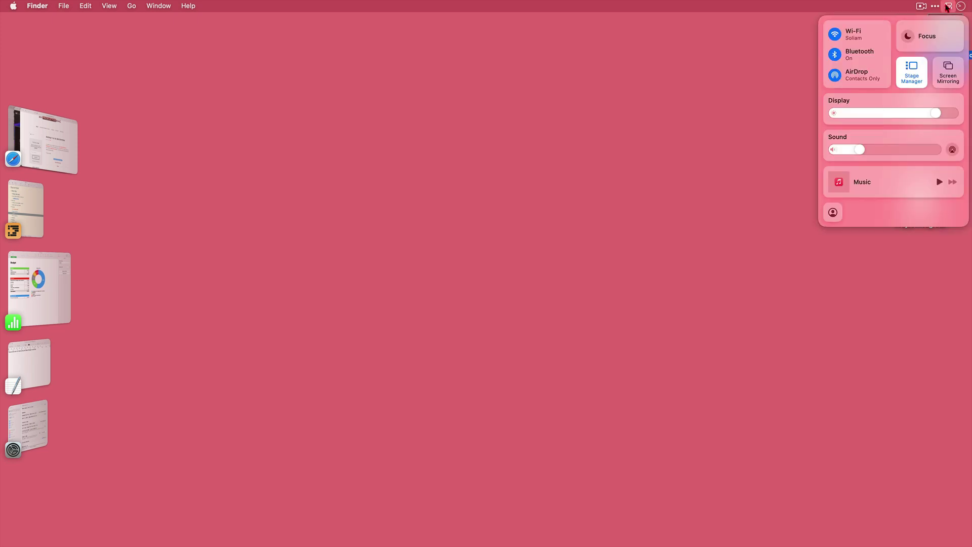
pyautogui.click(910, 76)
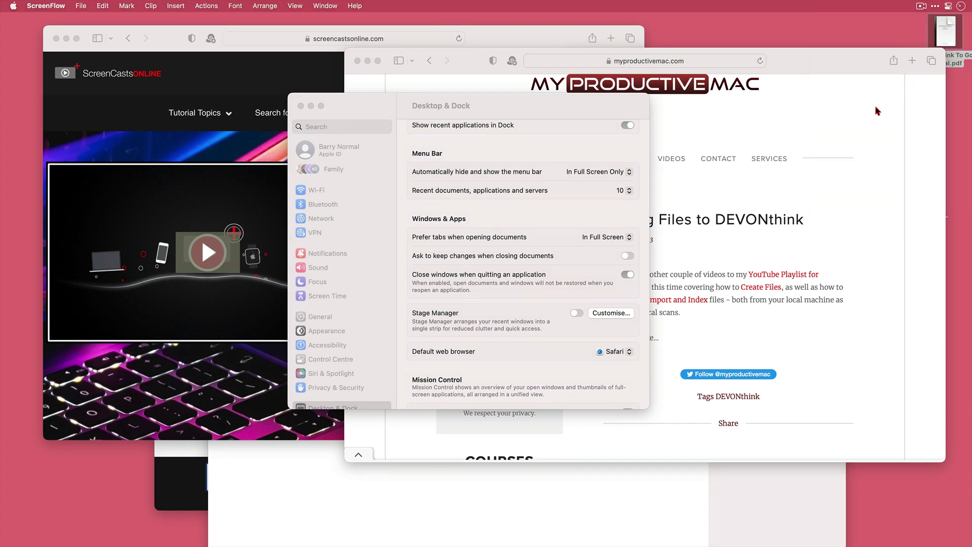
pyautogui.click(577, 314)
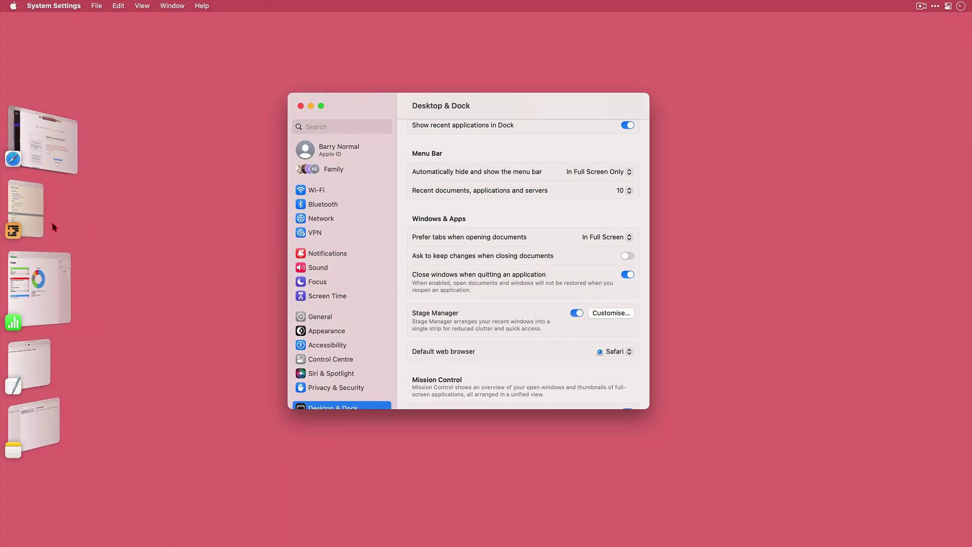
# Switch stages to the OmniOutliner outline and on to the Numbers budget, and move the budget window up below the menu bar
pyautogui.click(29, 214)
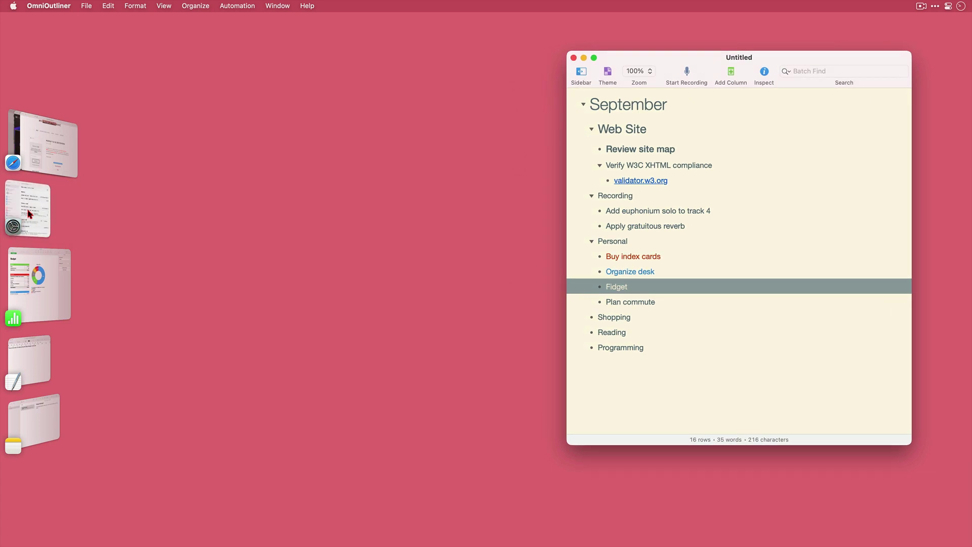
pyautogui.click(52, 292)
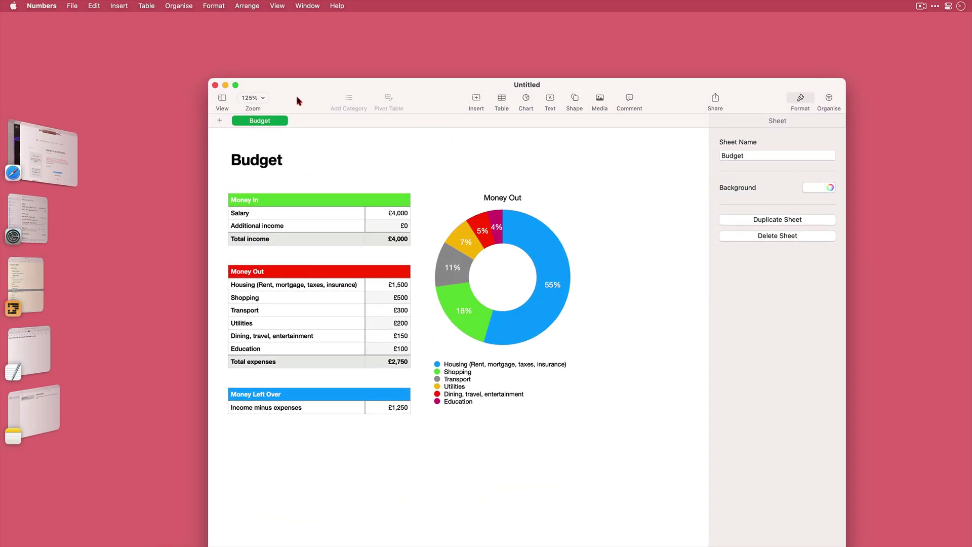
pyautogui.moveTo(298, 98); pyautogui.dragTo(310, 32)
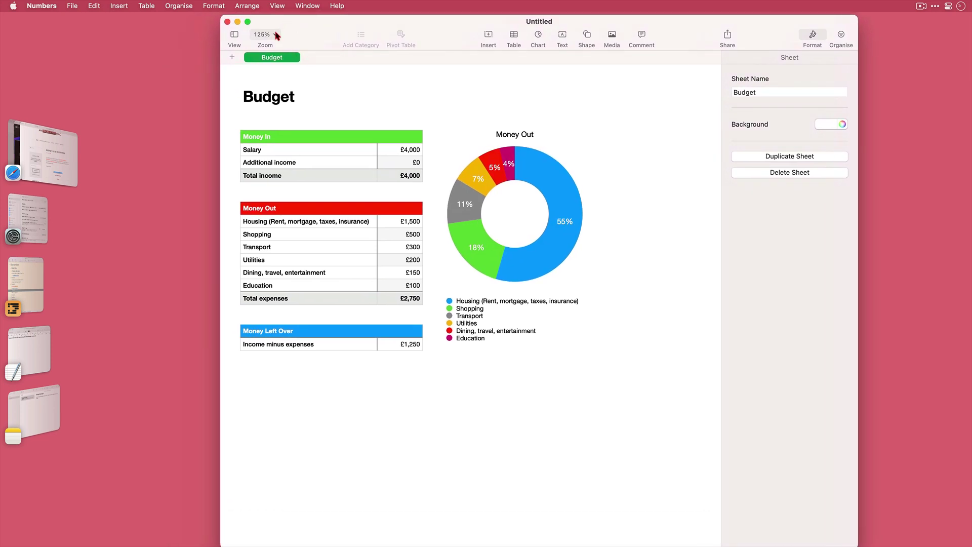
# Switch to the TextEdit notes, add the Numbers budget to the same stage, and resize and place it beside the notes
pyautogui.click(32, 351)
pyautogui.moveTo(136, 139); pyautogui.dragTo(228, 59)
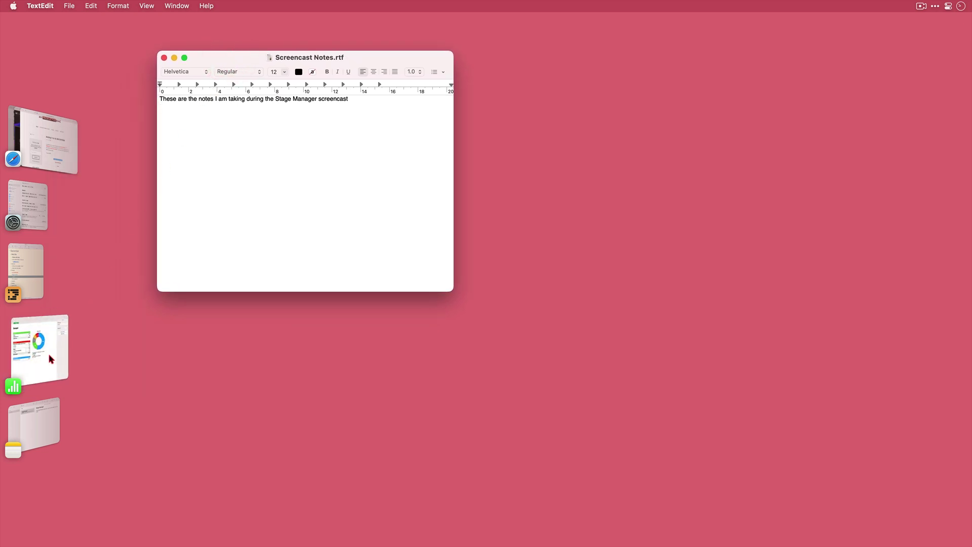
pyautogui.moveTo(50, 360); pyautogui.dragTo(612, 296)
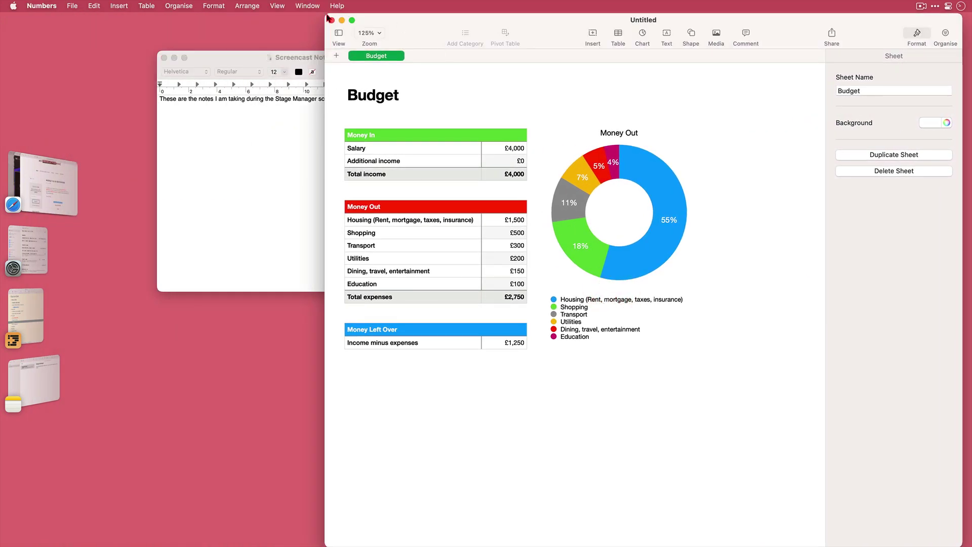
pyautogui.moveTo(328, 19); pyautogui.dragTo(482, 180)
pyautogui.moveTo(554, 183); pyautogui.dragTo(539, 48)
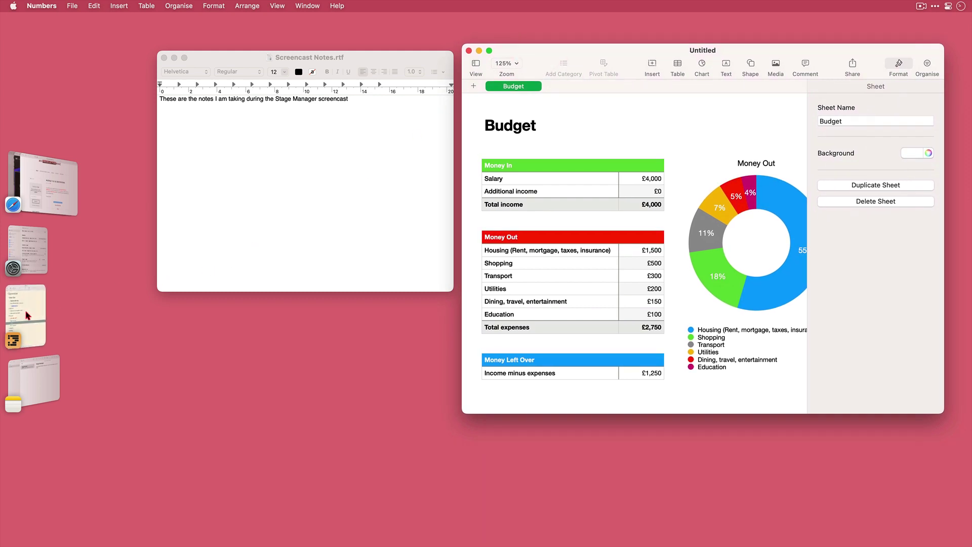
# Switch between the OmniOutliner outline, the grouped notes and budget, and the Safari windows
pyautogui.click(28, 315)
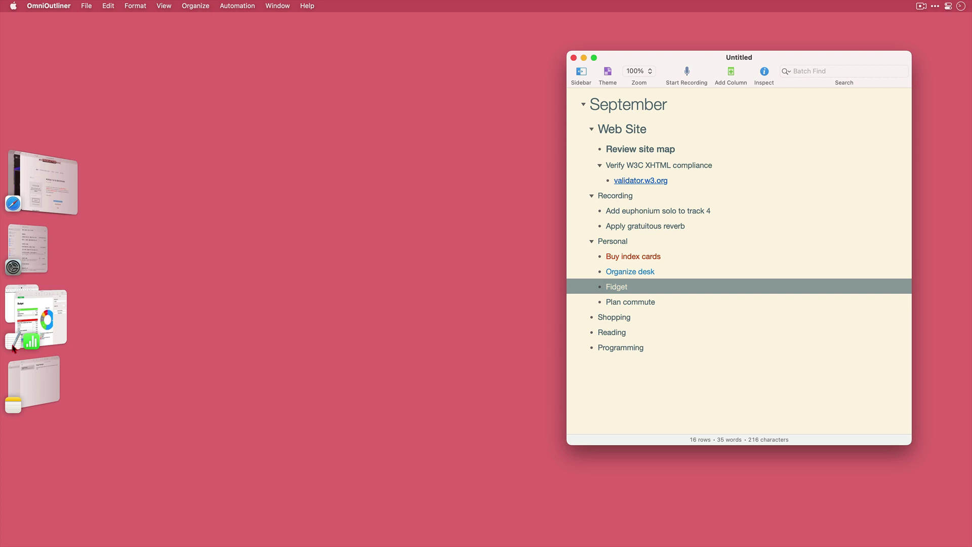
pyautogui.click(38, 325)
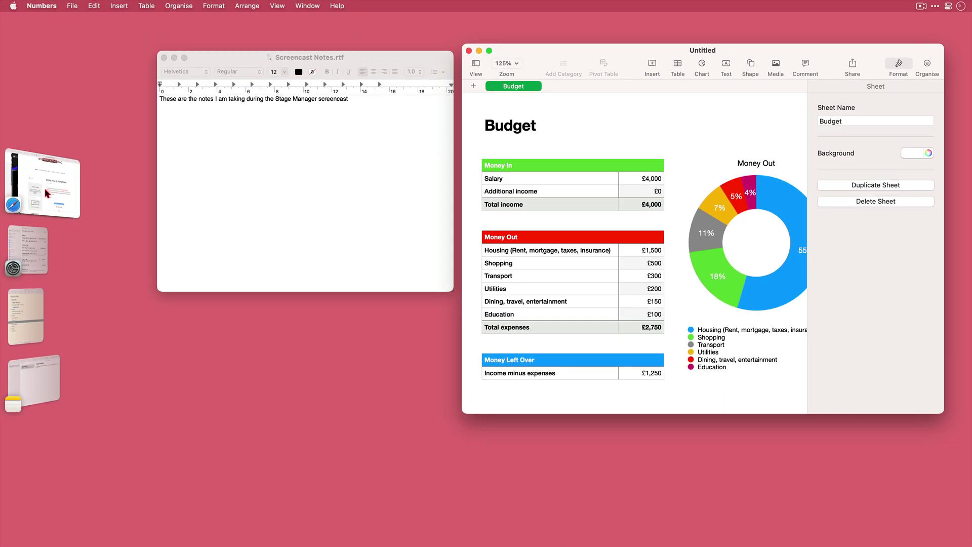
pyautogui.click(46, 192)
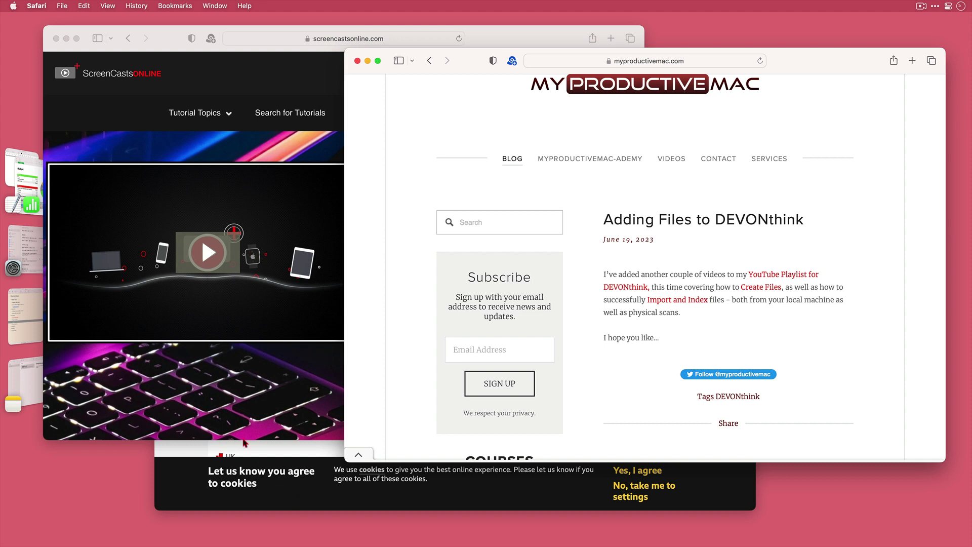
# Return to System Settings and customise Stage Manager to show windows from an application One at a Time
pyautogui.click(31, 248)
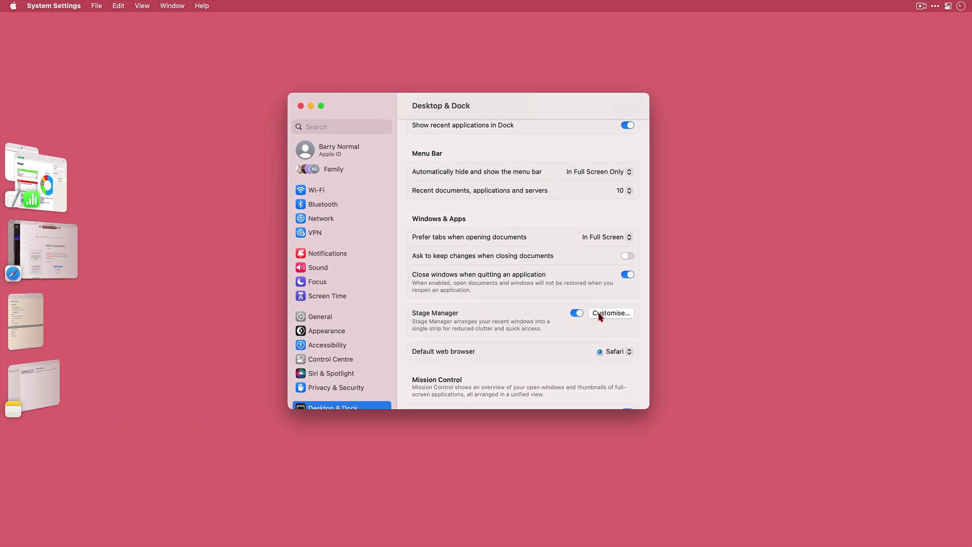
pyautogui.click(618, 313)
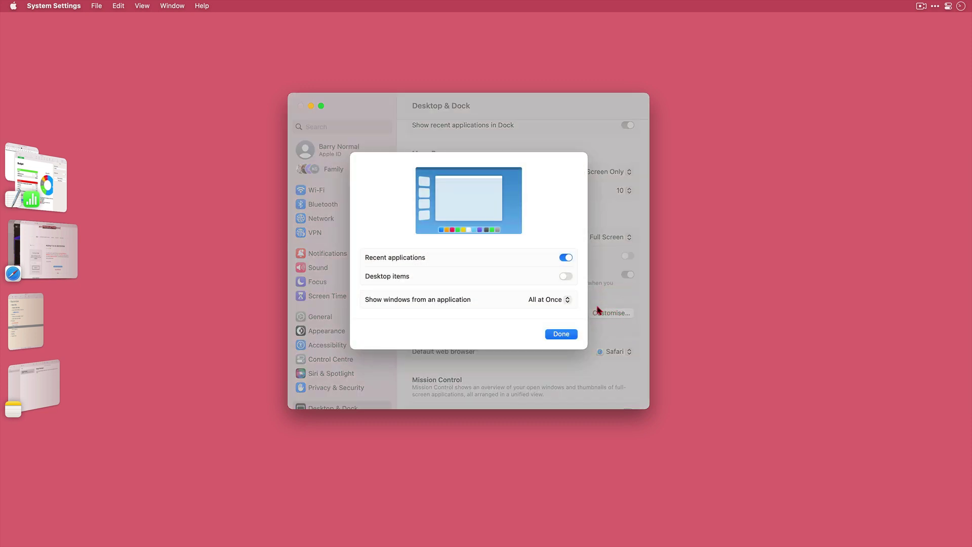
pyautogui.click(567, 300)
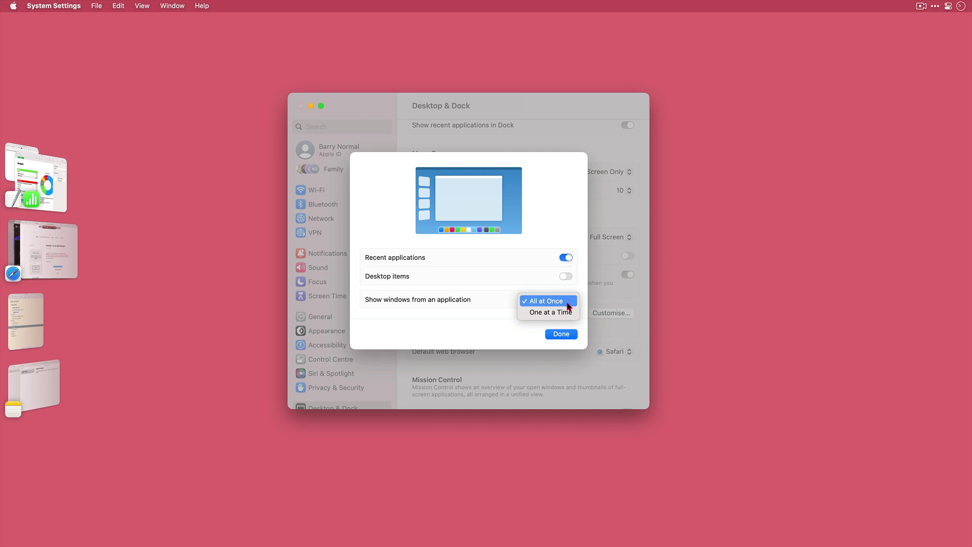
pyautogui.click(566, 313)
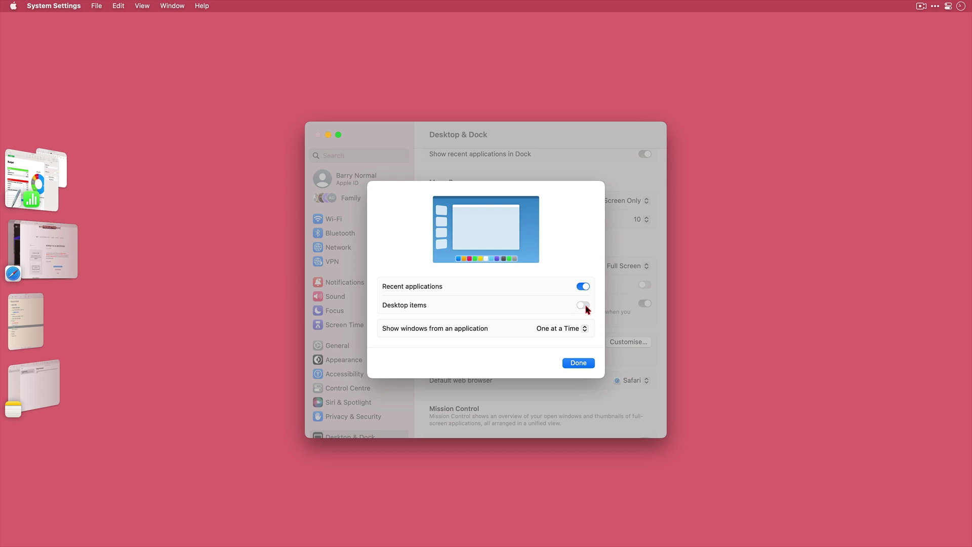
# Turn Desktop items on and off again in the Stage Manager options, and finish customising
pyautogui.click(583, 305)
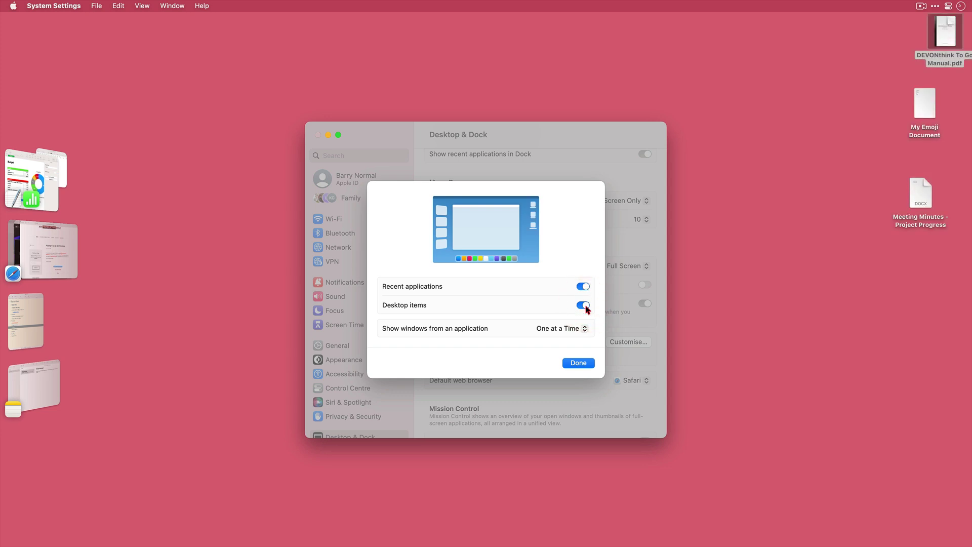
pyautogui.click(585, 306)
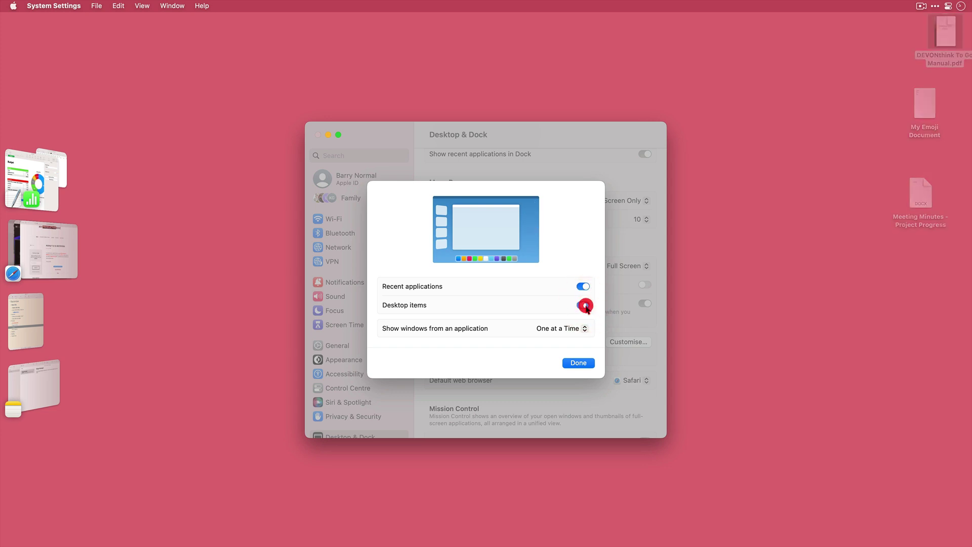
pyautogui.click(578, 362)
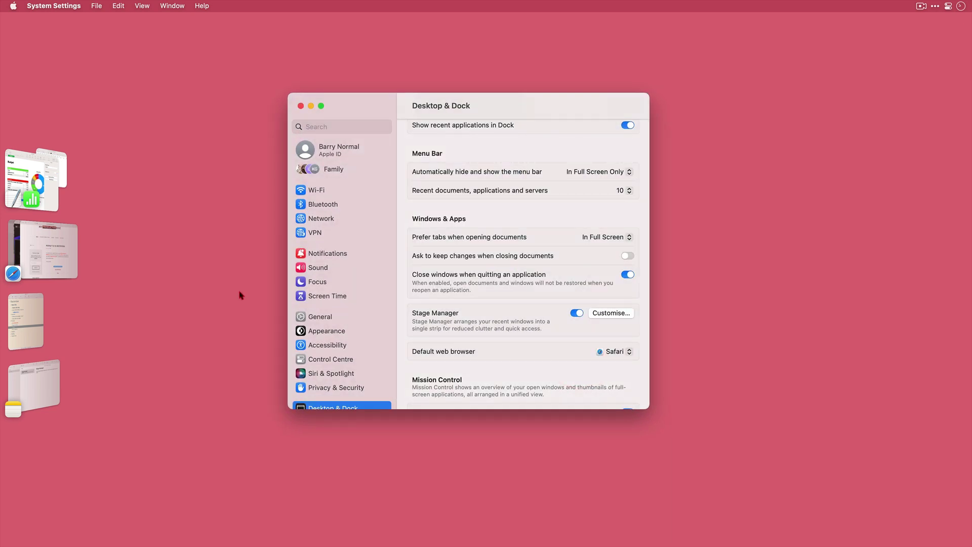
# Switch through the individual Safari windows, and choose the bbc.co.uk window for the stage
pyautogui.click(65, 258)
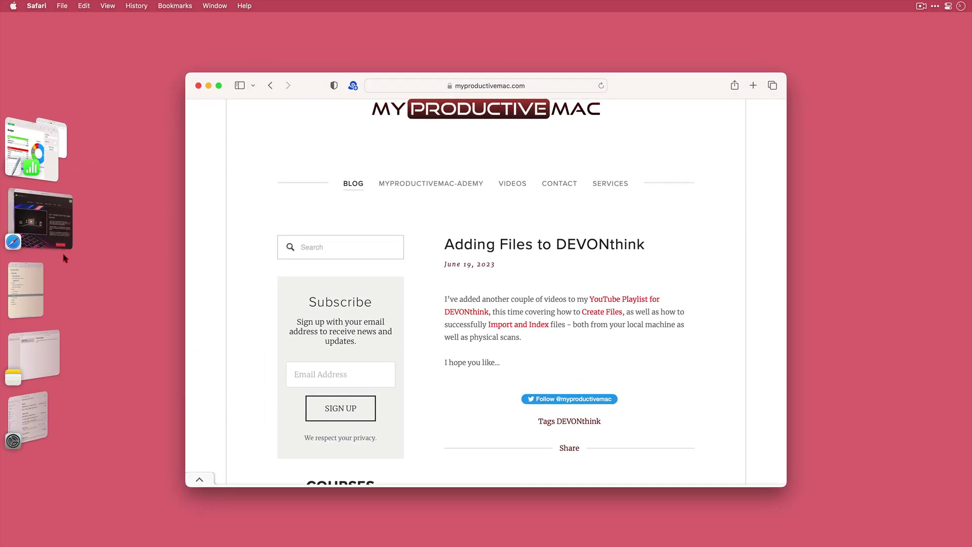
pyautogui.click(55, 225)
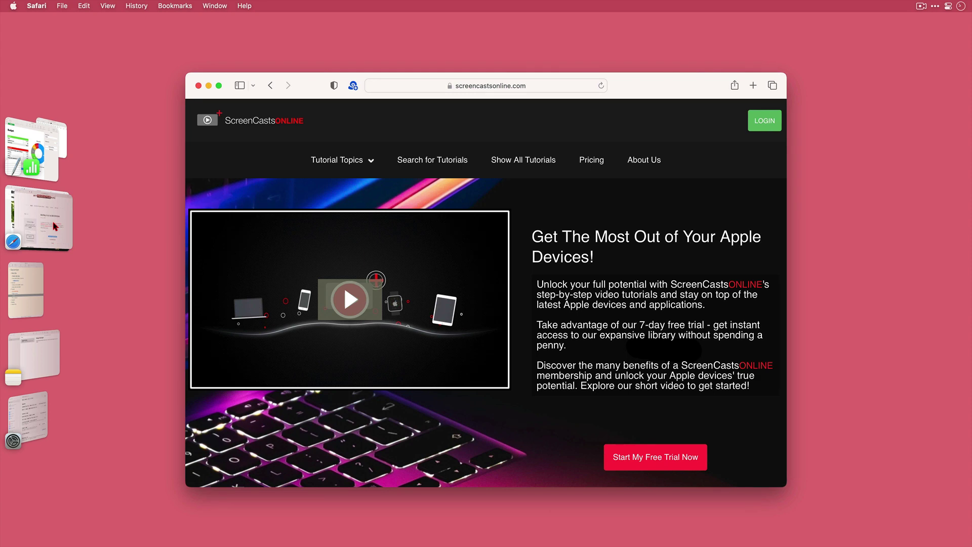
pyautogui.click(53, 240)
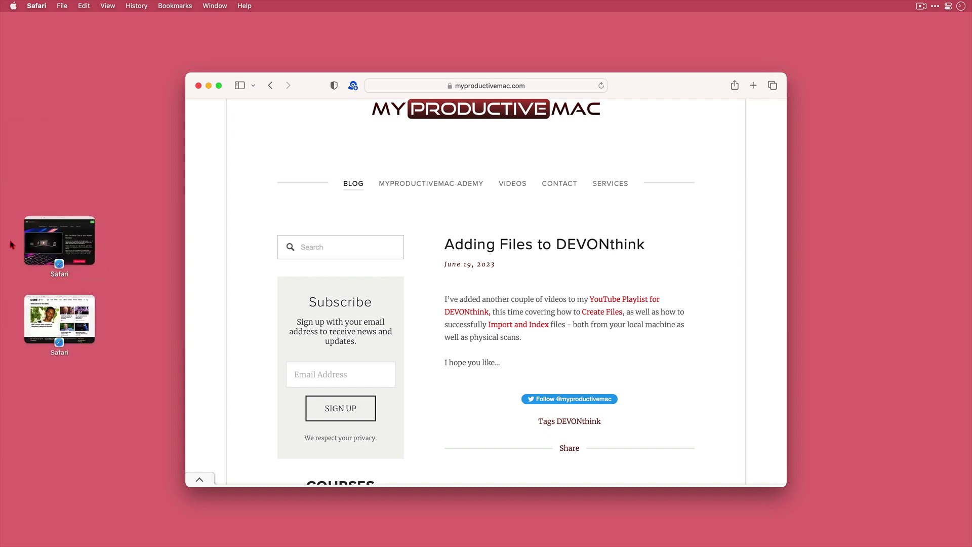
pyautogui.click(44, 306)
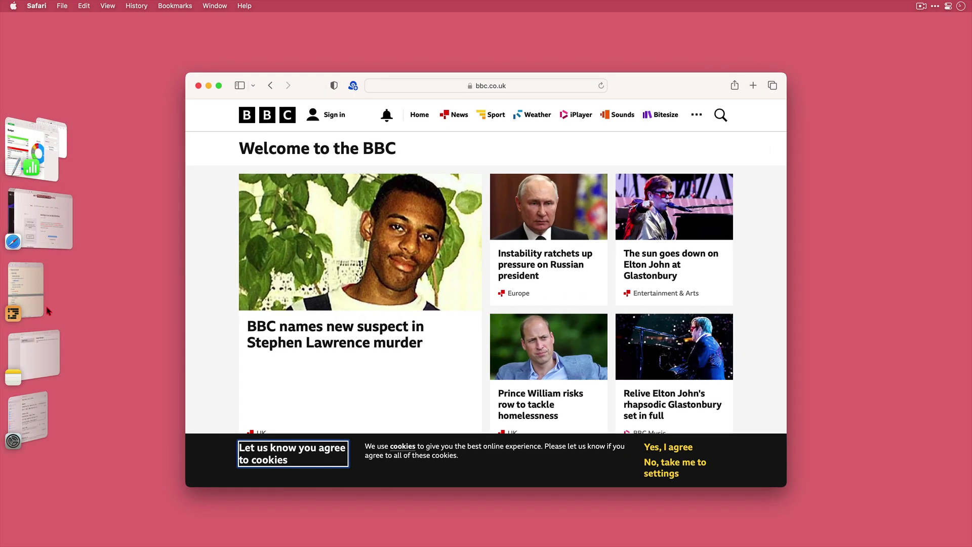
# Add the OmniOutliner outline and the Numbers budget to the stage with the BBC window
pyautogui.click(30, 295)
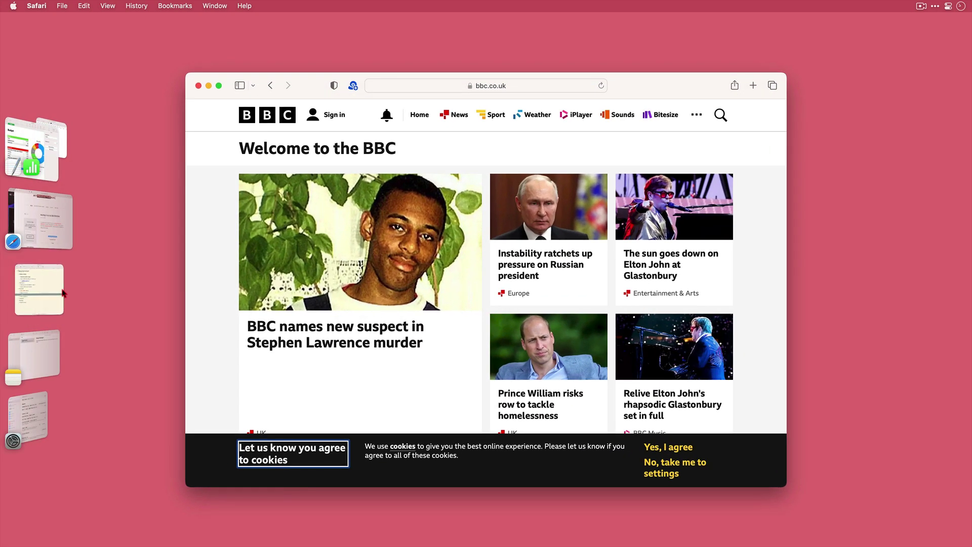
pyautogui.click(749, 230)
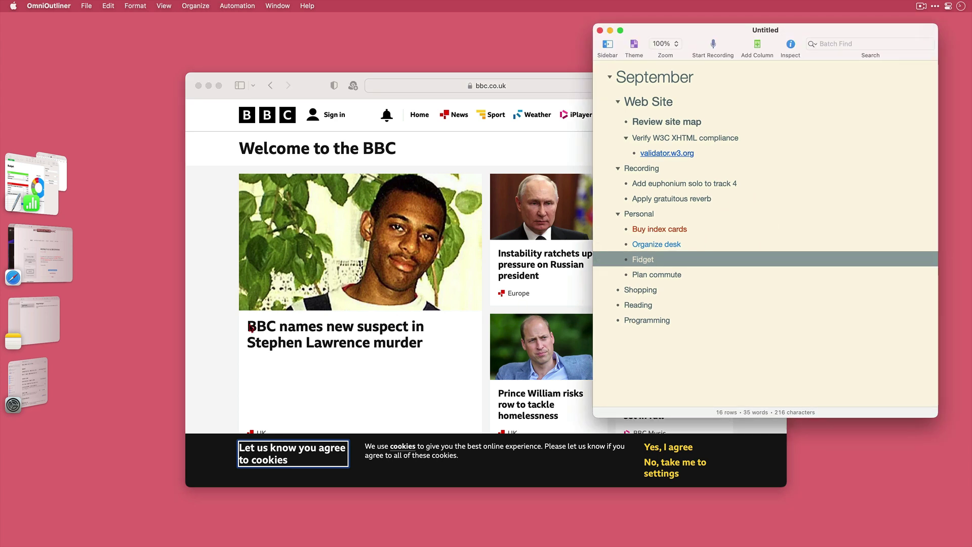
pyautogui.click(45, 191)
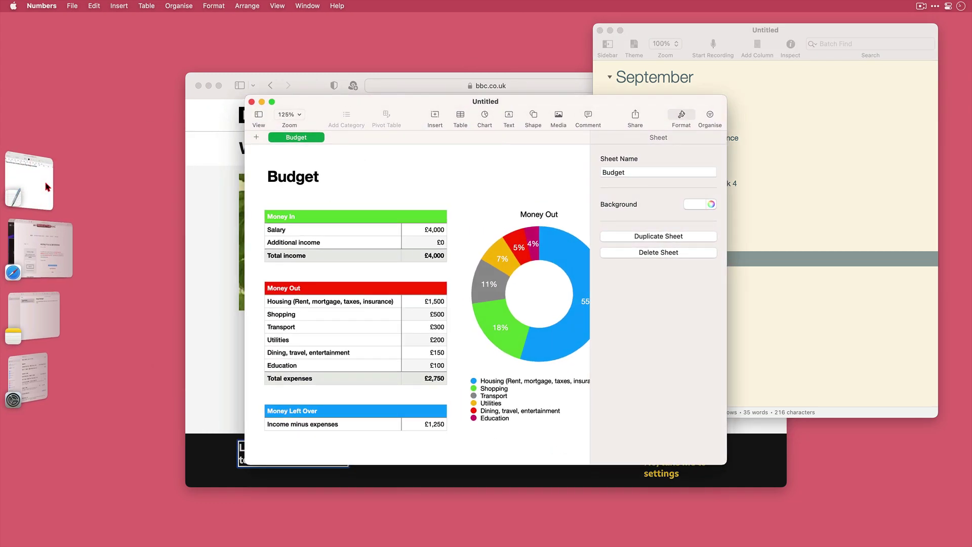
# Add the Screencast Notes.rtf window to the current stage, and move it and the Numbers budget back out into the strip
pyautogui.keyDown('shift'); pyautogui.click(46, 187); pyautogui.keyUp('shift')
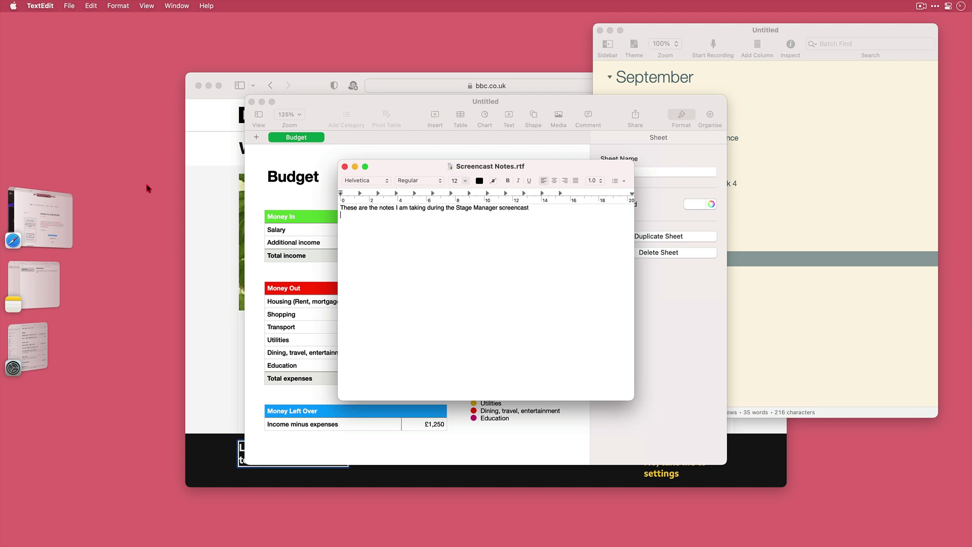
pyautogui.moveTo(411, 168); pyautogui.dragTo(58, 134)
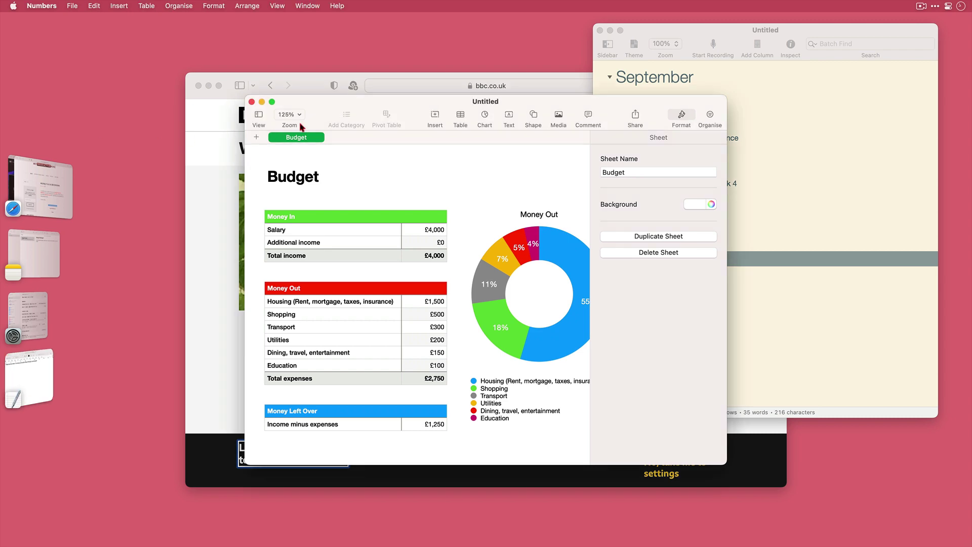
pyautogui.moveTo(340, 101); pyautogui.dragTo(58, 134)
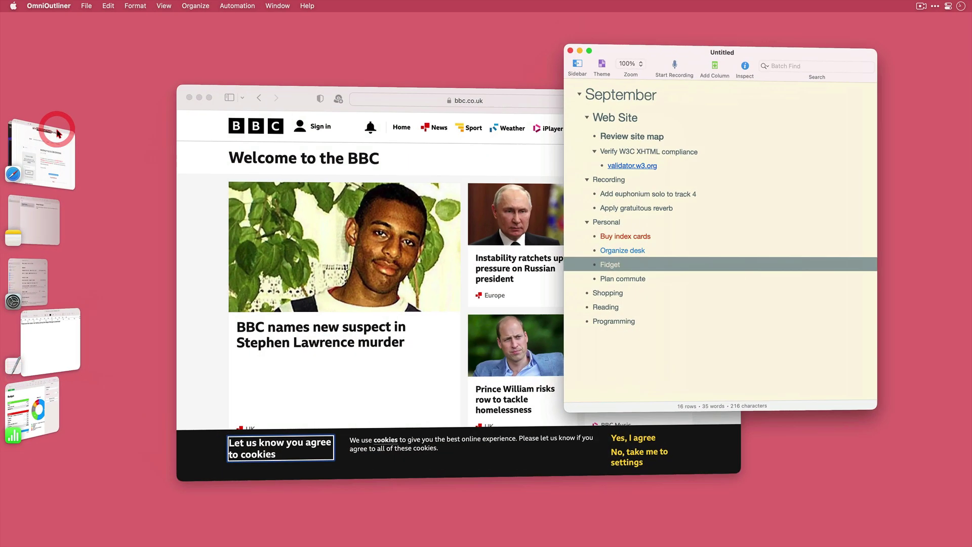
# Return to System Settings and turn off Recent applications in the Stage Manager customisation options
pyautogui.click(36, 301)
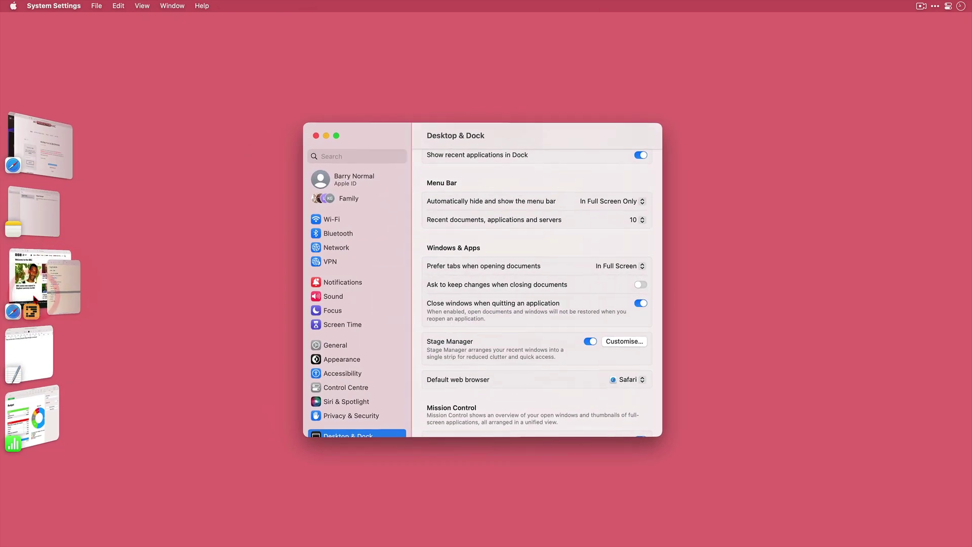
pyautogui.click(628, 342)
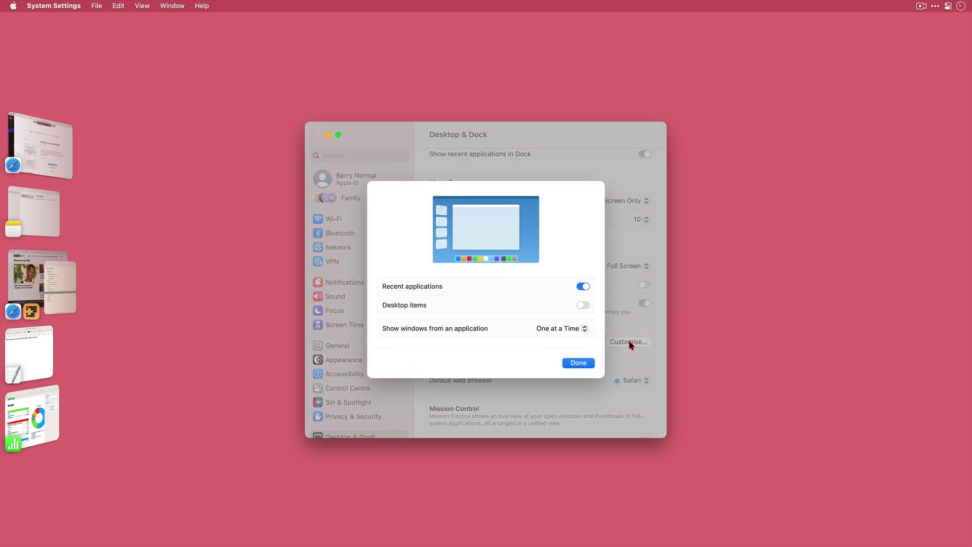
pyautogui.click(583, 287)
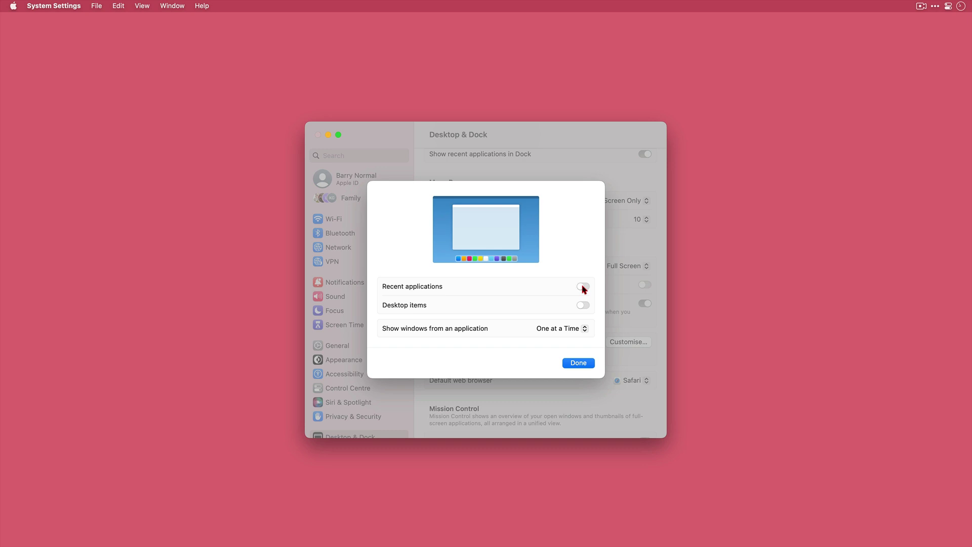
pyautogui.click(579, 363)
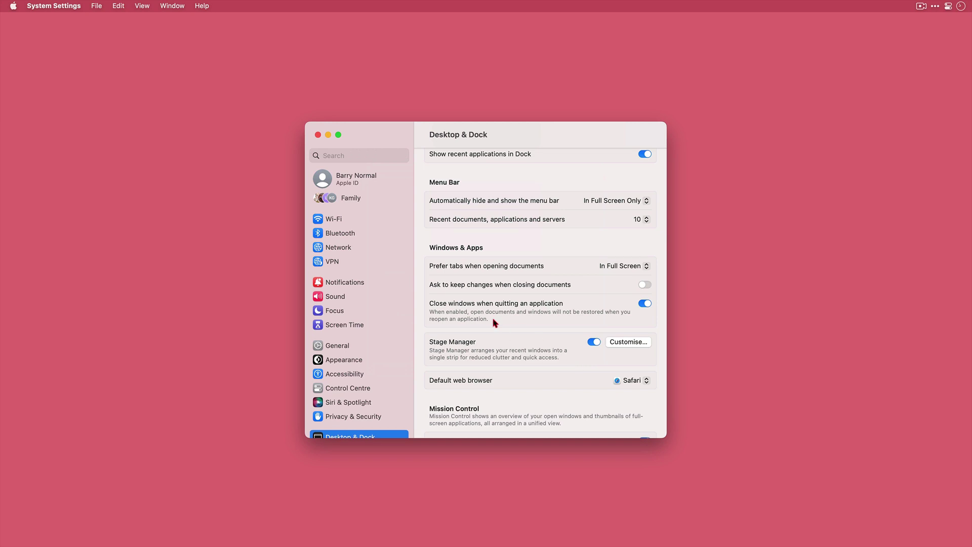
# Reveal the hidden strip, switch to the stage with the BBC and OmniOutliner windows, and move the outline window towards the strip
pyautogui.moveTo(2, 242)
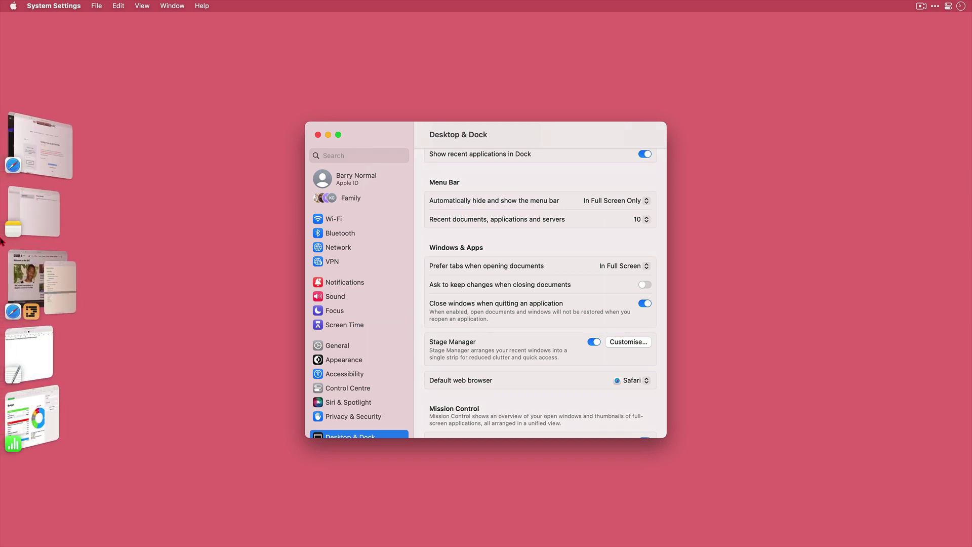
pyautogui.click(25, 266)
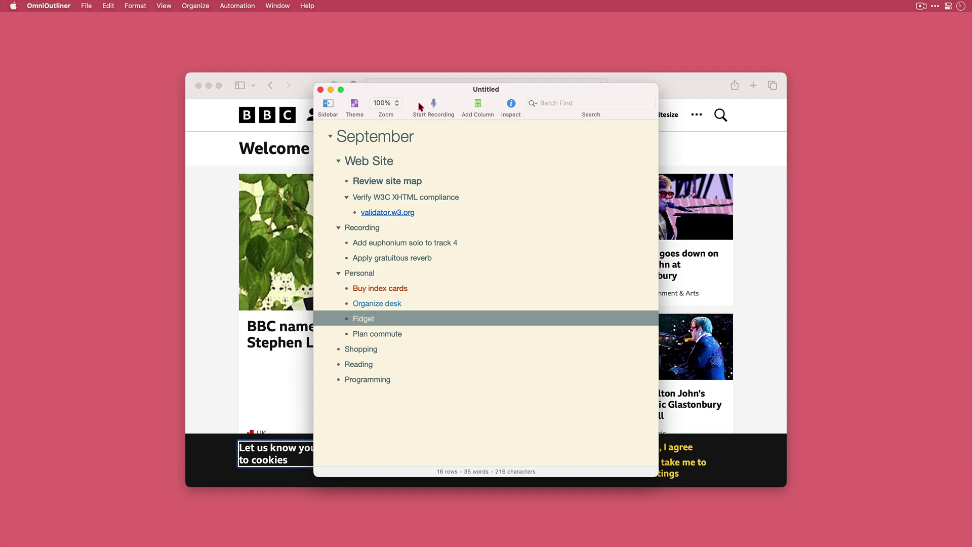
pyautogui.moveTo(417, 87); pyautogui.dragTo(38, 196)
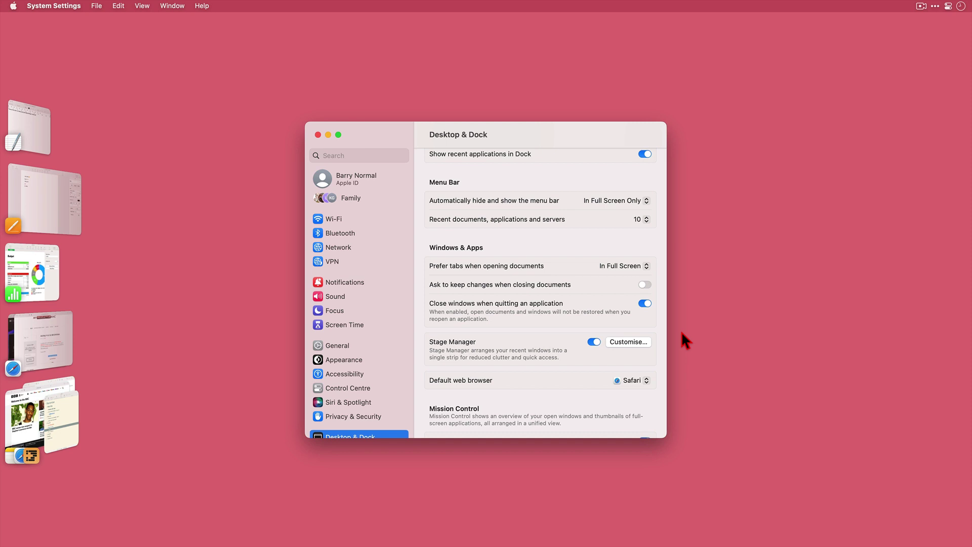
# Assign Control-Option-Command-S to Turn Stage Manager on/off in the Mission Control keyboard shortcuts, and finish editing the shortcuts
pyautogui.scroll(-10, 372, 370)
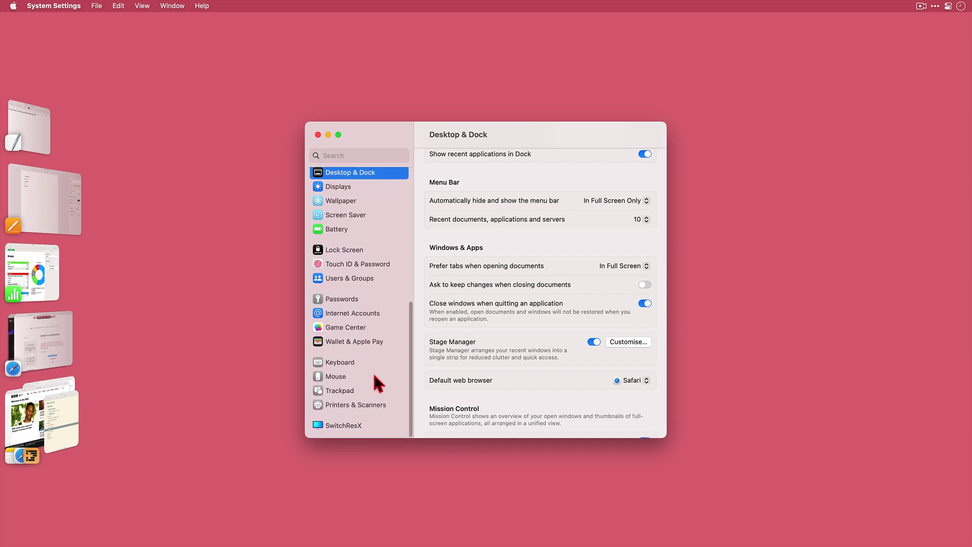
pyautogui.click(349, 363)
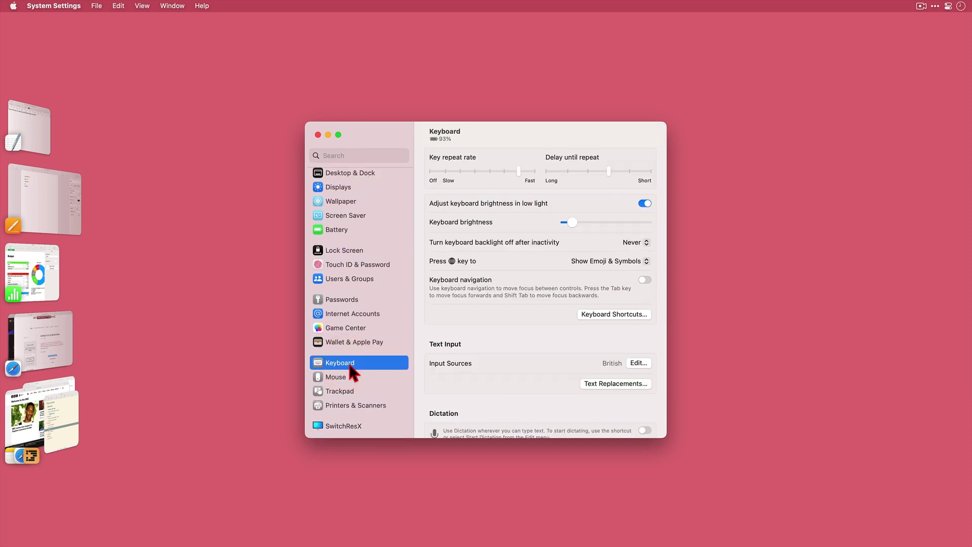
pyautogui.click(617, 314)
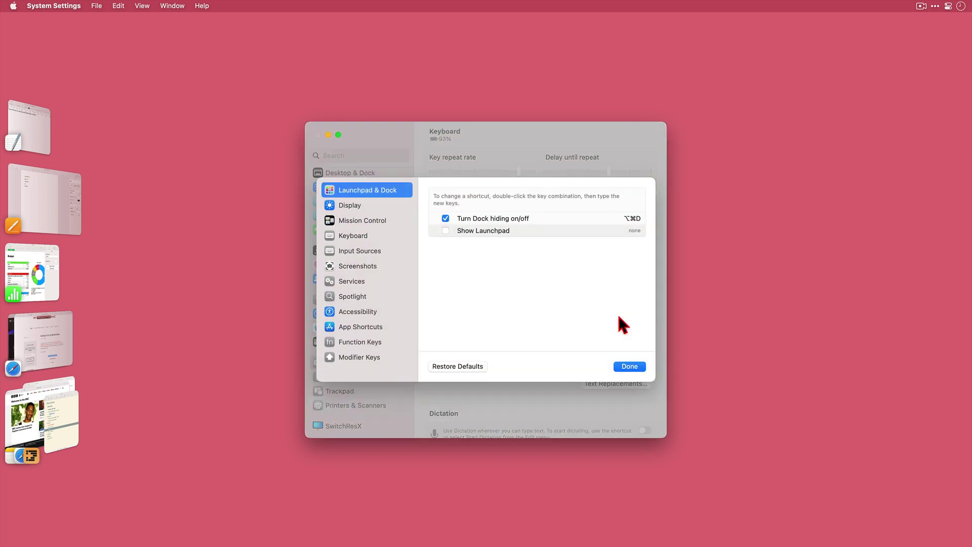
pyautogui.click(373, 223)
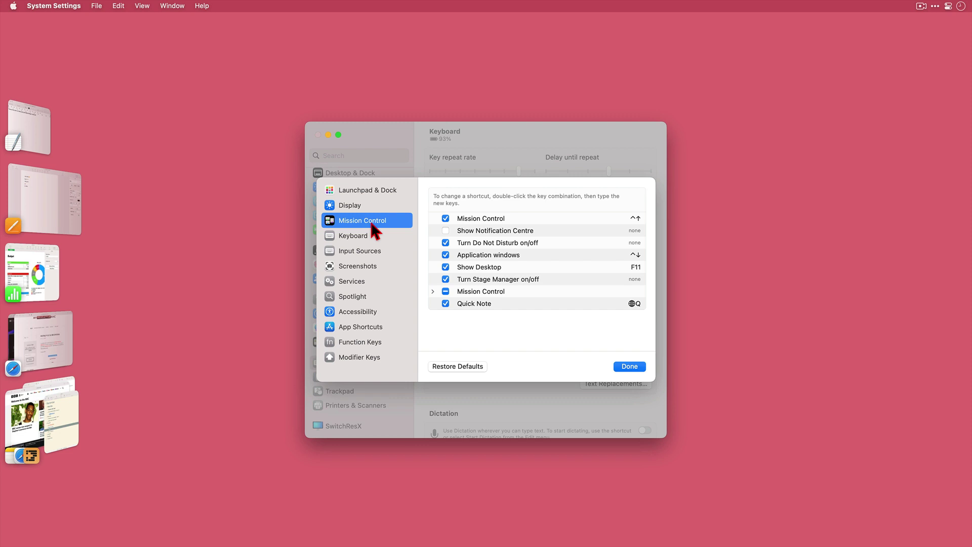
pyautogui.doubleClick(640, 281)
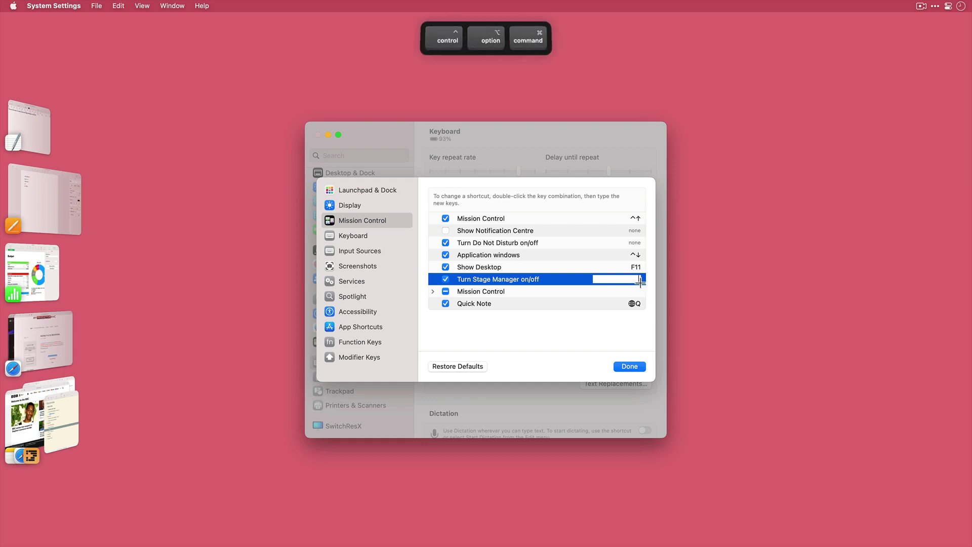
pyautogui.press('ctrl+alt+super+s')
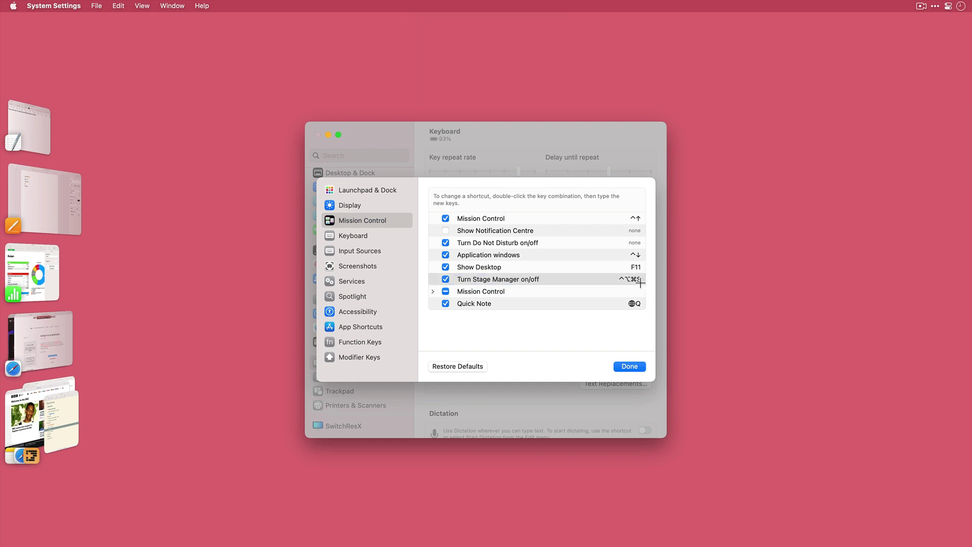
pyautogui.click(629, 366)
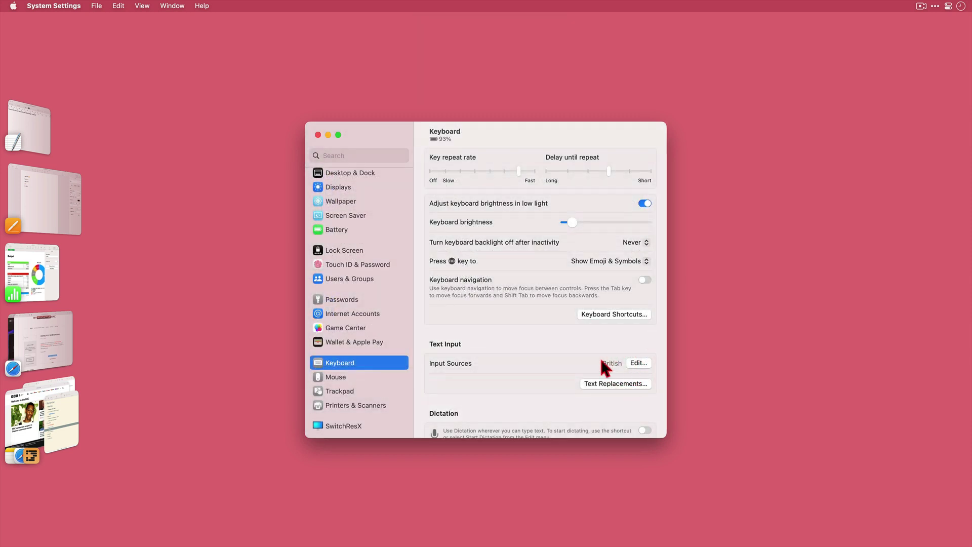
# Turn Stage Manager off and on again with its new keyboard shortcut, and show the empty desktop
pyautogui.press('ctrl+alt+super+s')
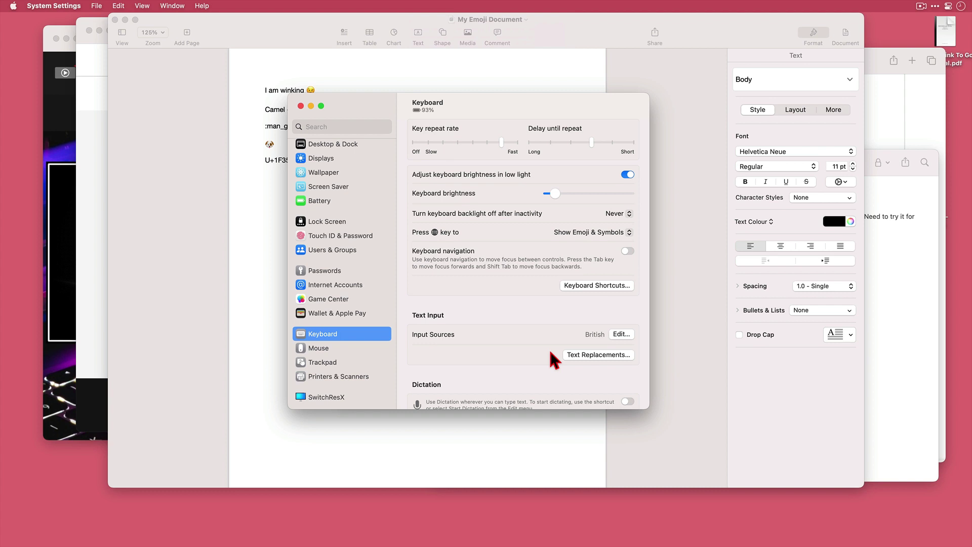
pyautogui.press('ctrl+alt+super+s')
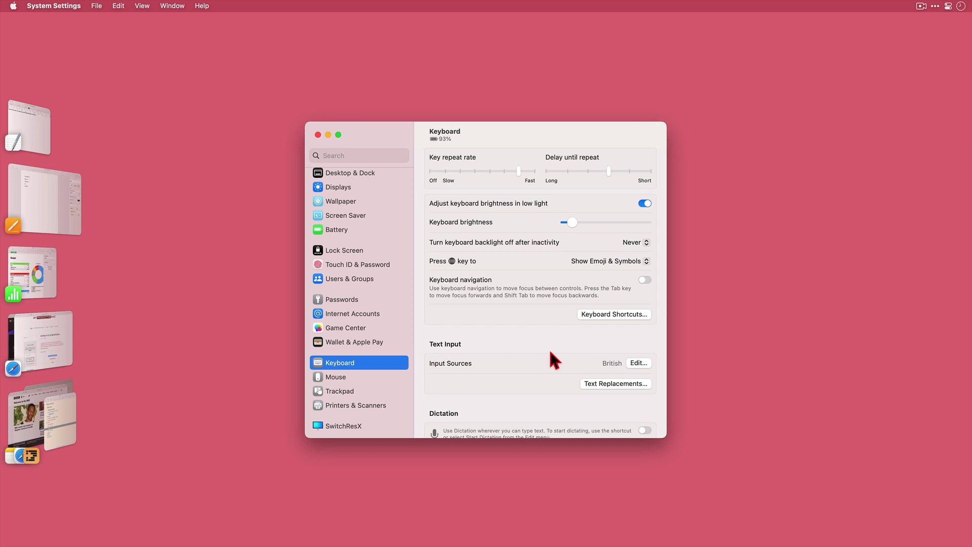
pyautogui.press('F11')
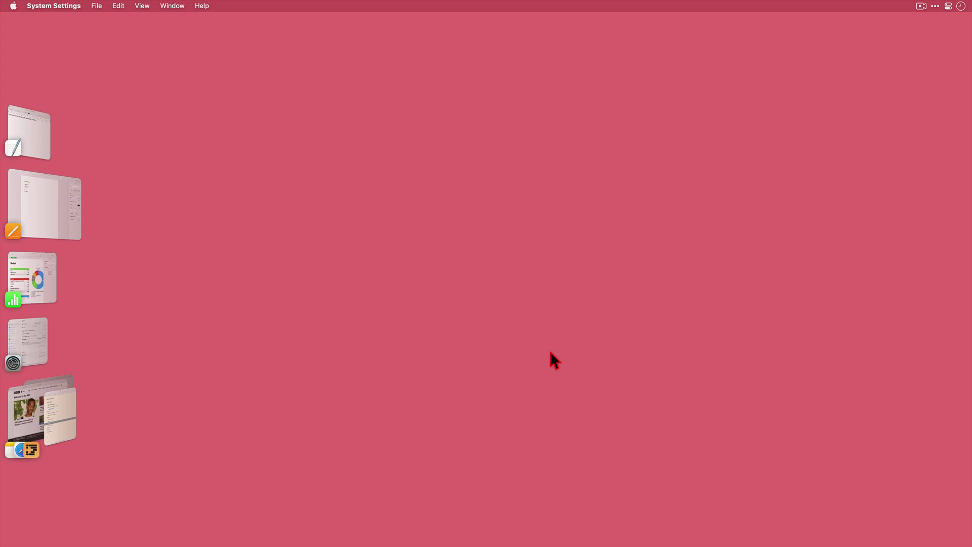
# Switch to the Numbers budget stage, select the Budget title, and hide Numbers
pyautogui.click(49, 277)
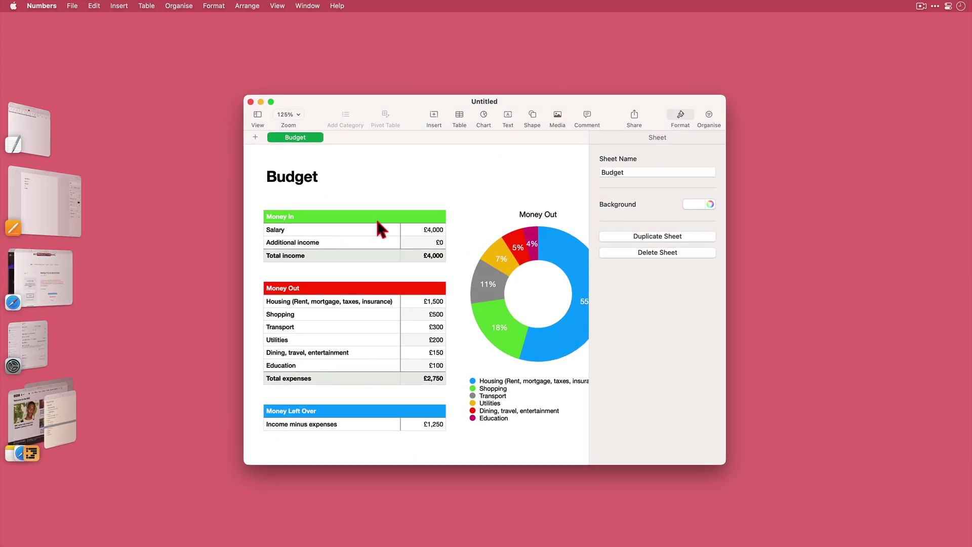
pyautogui.click(498, 186)
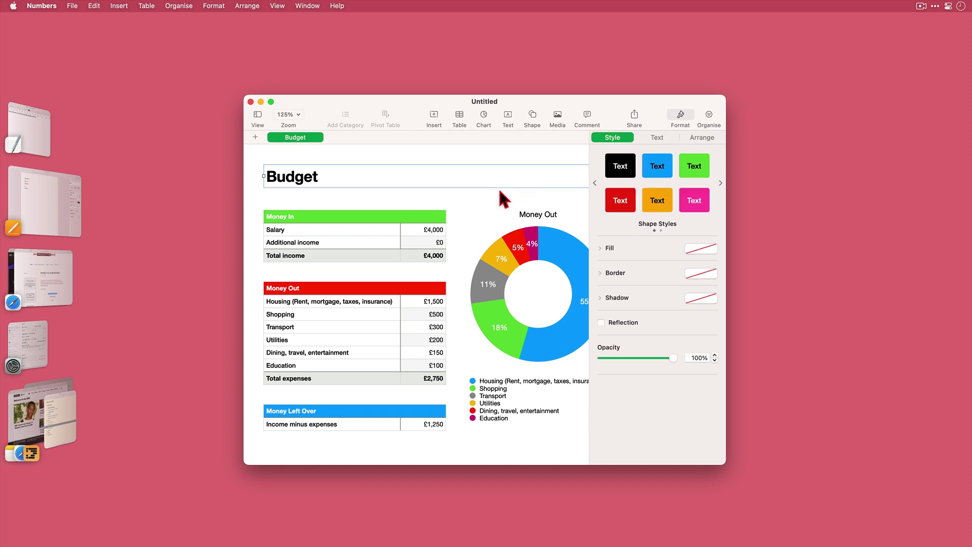
pyautogui.press('alt+XF86KbdBrightnessUp')
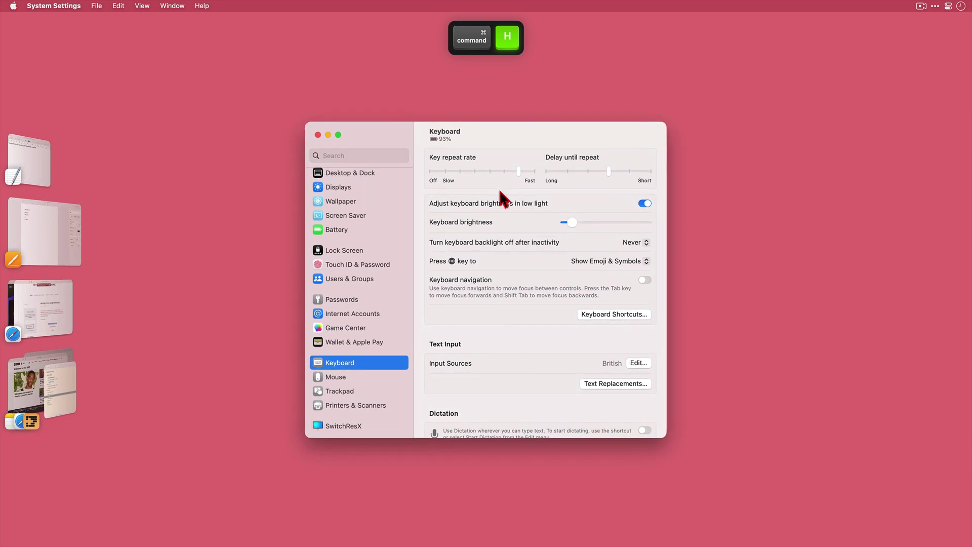
pyautogui.press('XF86KbdBrightnessUp')
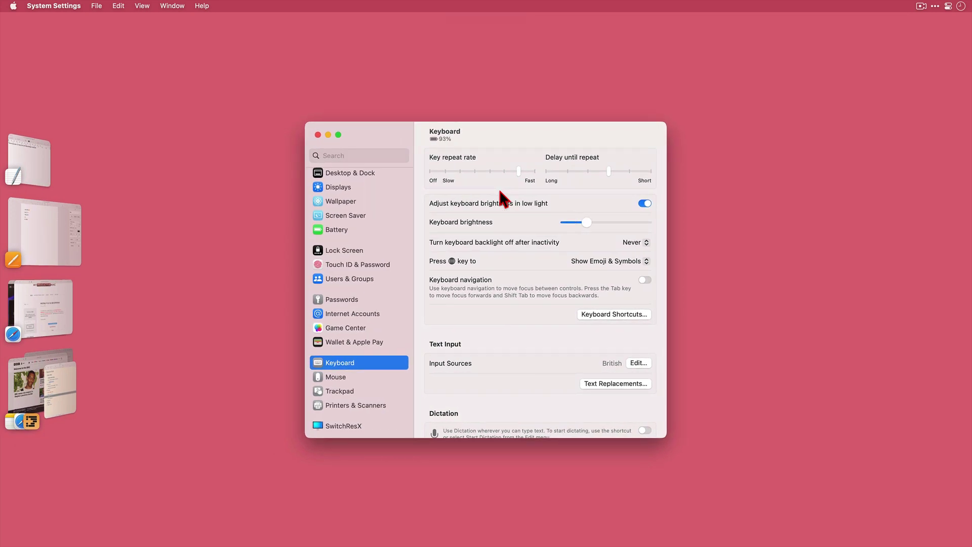
# Switch to the grouped stage of Notes, BBC and OmniOutliner windows, and hide OmniOutliner
pyautogui.click(34, 367)
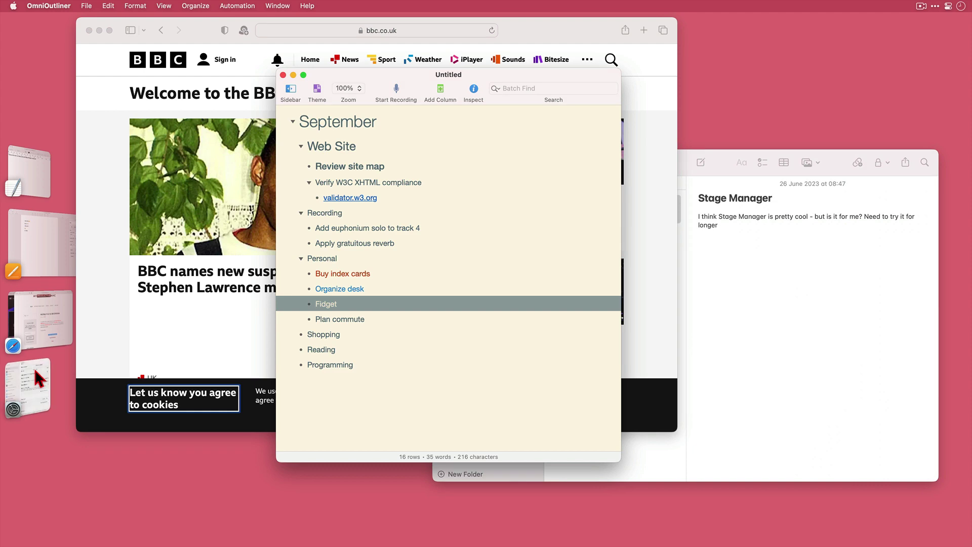
pyautogui.press('super+h')
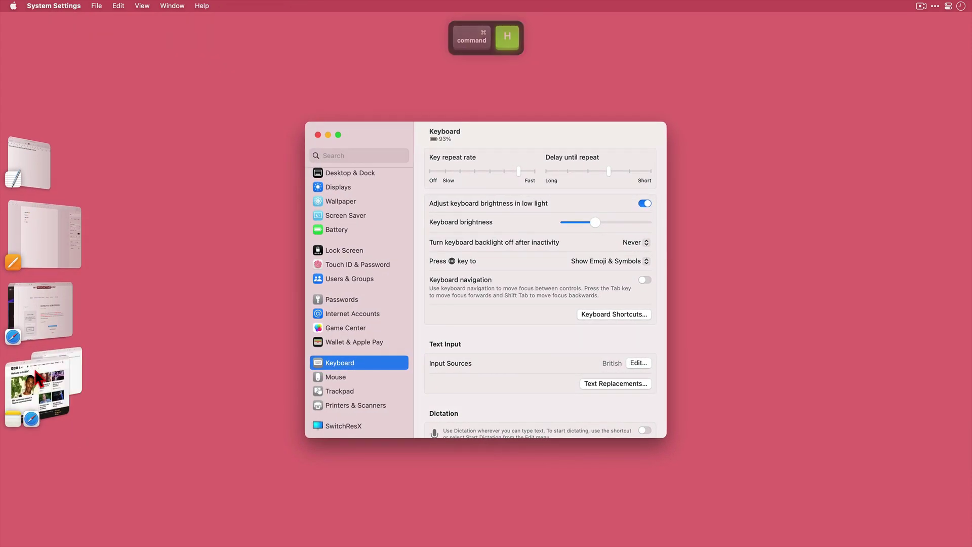